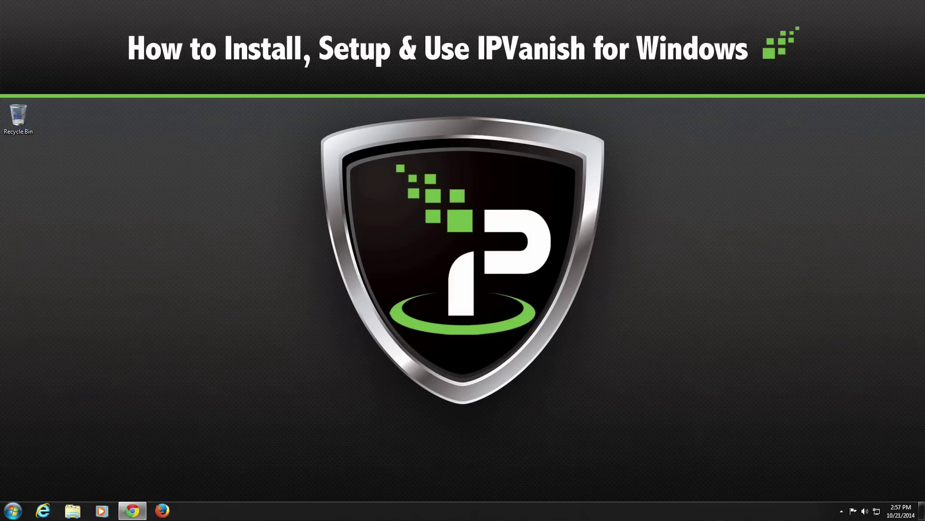
- Download the Windows installer ipvanish-setup.exe from the IPVanish VPN Software page
left_click(138, 517)
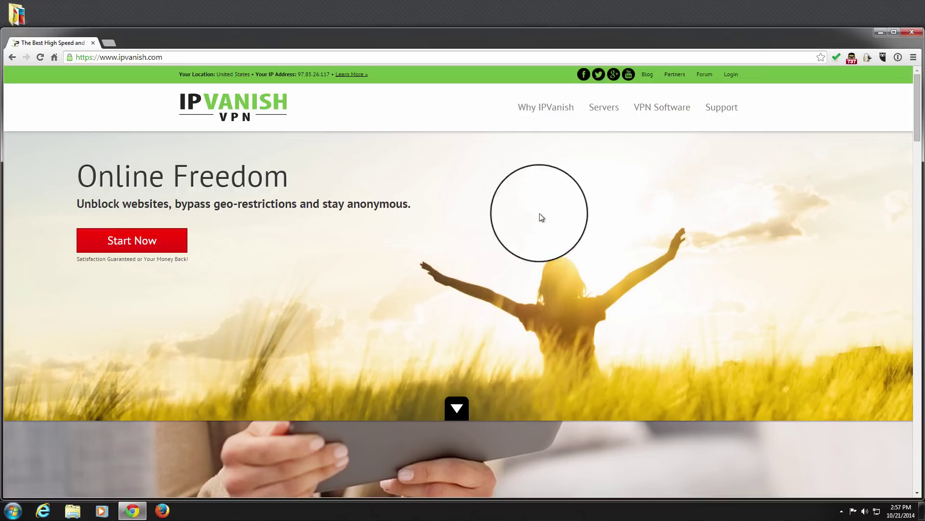
left_click(662, 118)
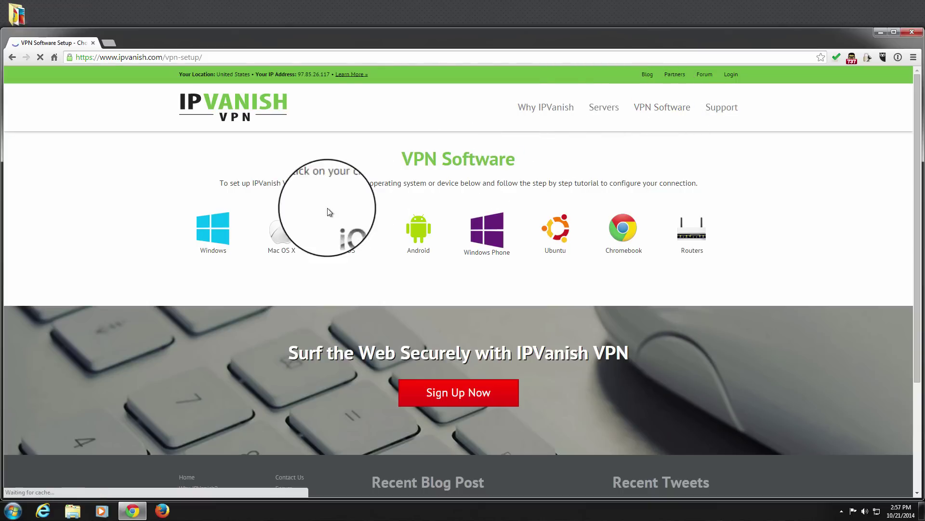
left_click(221, 228)
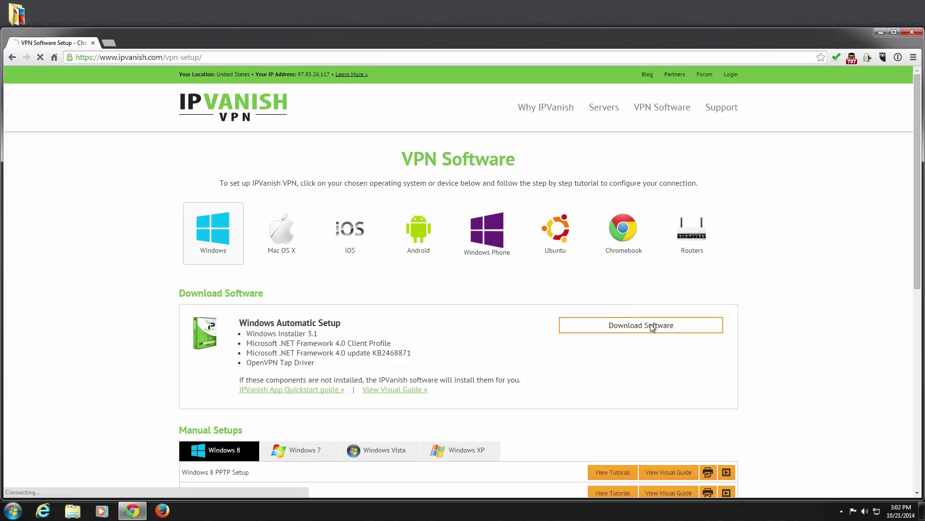
left_click(650, 324)
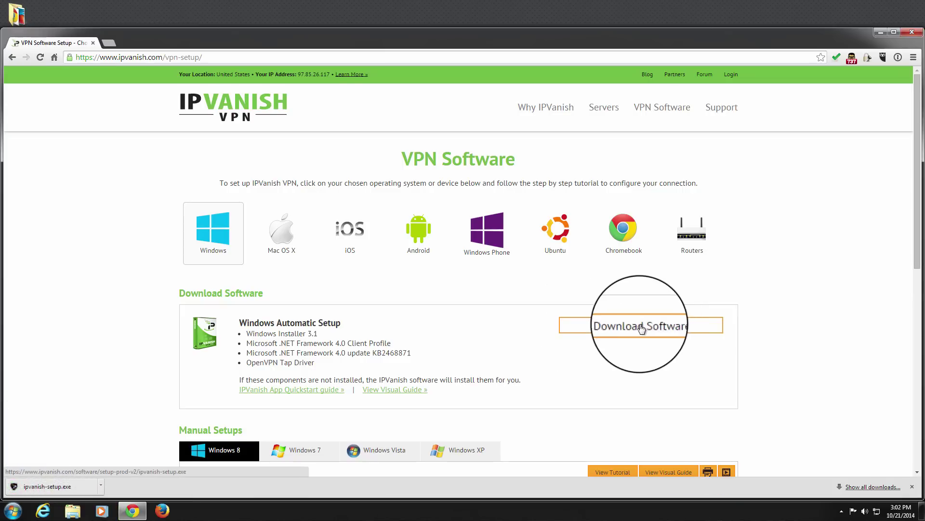
- Run ipvanish-setup.exe, install IPVanish VPN with administrator approval, and launch the app
left_click(77, 479)
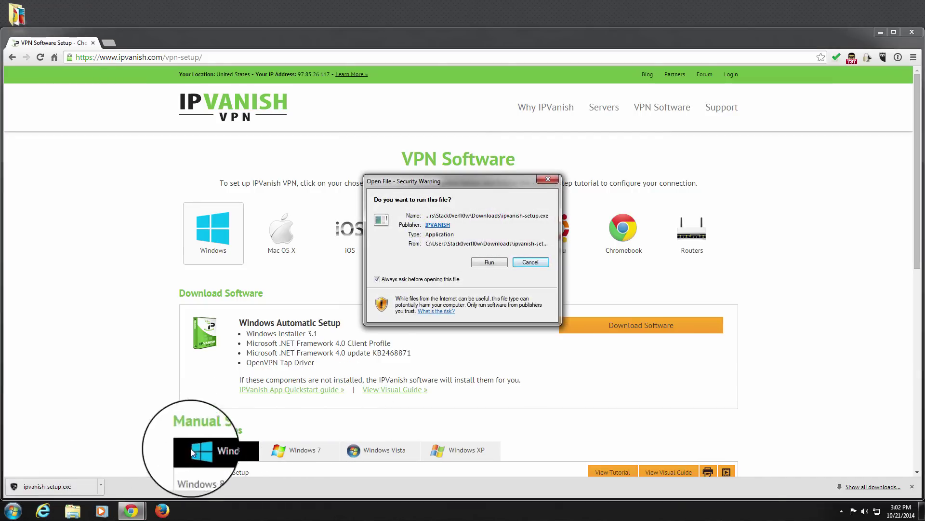
left_click(477, 263)
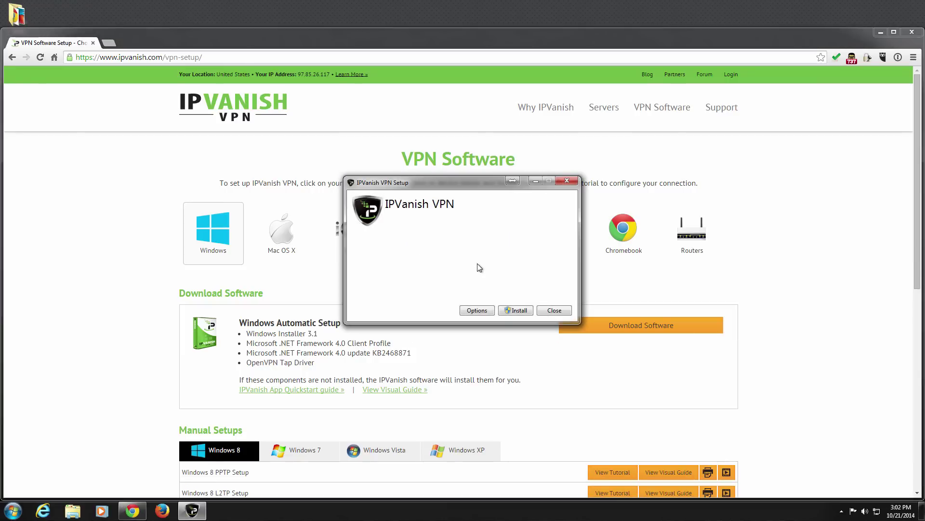
left_click(507, 305)
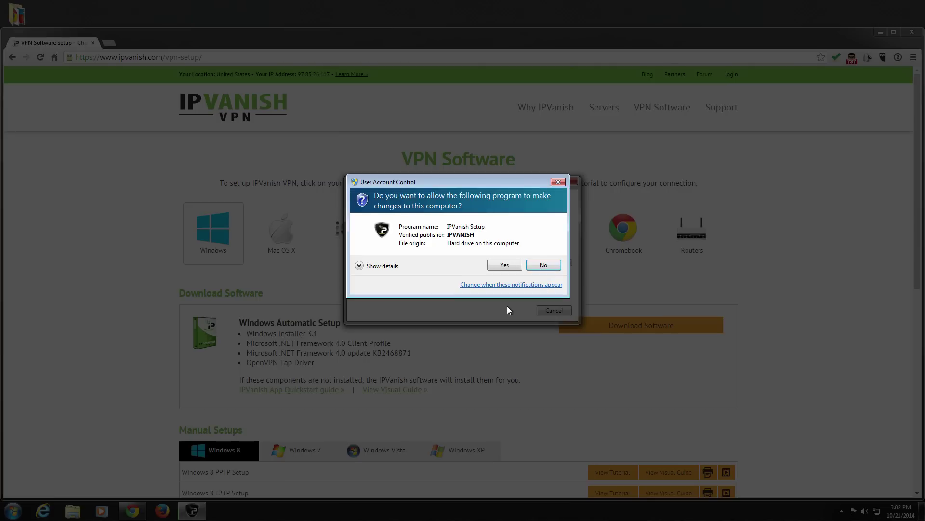
left_click(504, 268)
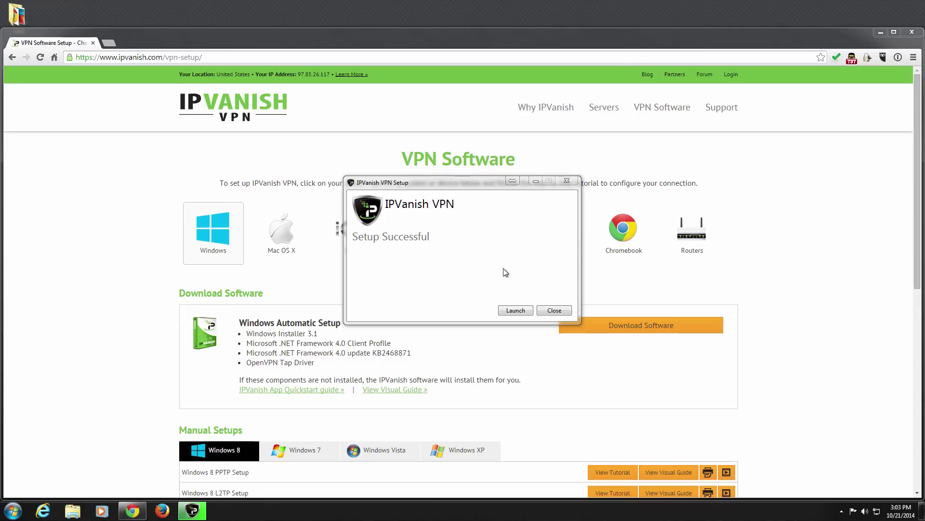
left_click(511, 310)
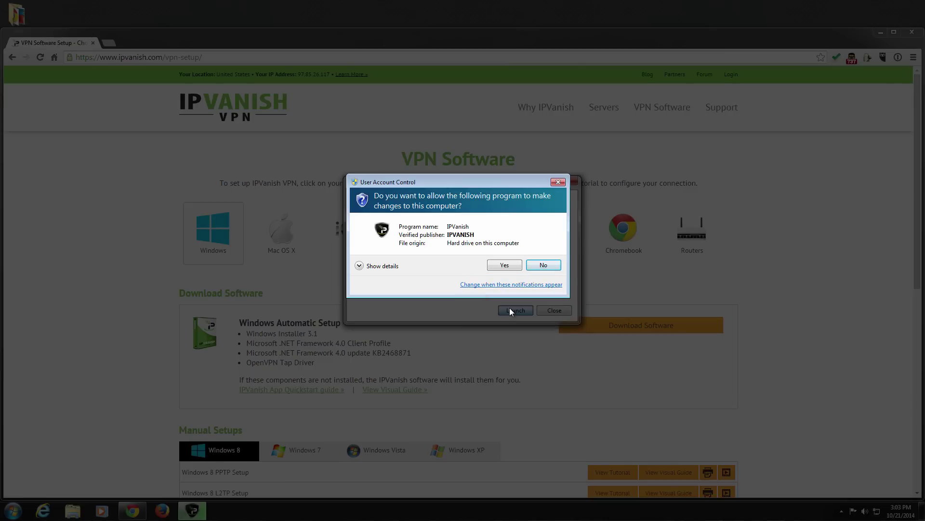
- Let the IPVanish app start, then view its Diagnostics log of startup entries
left_click(508, 267)
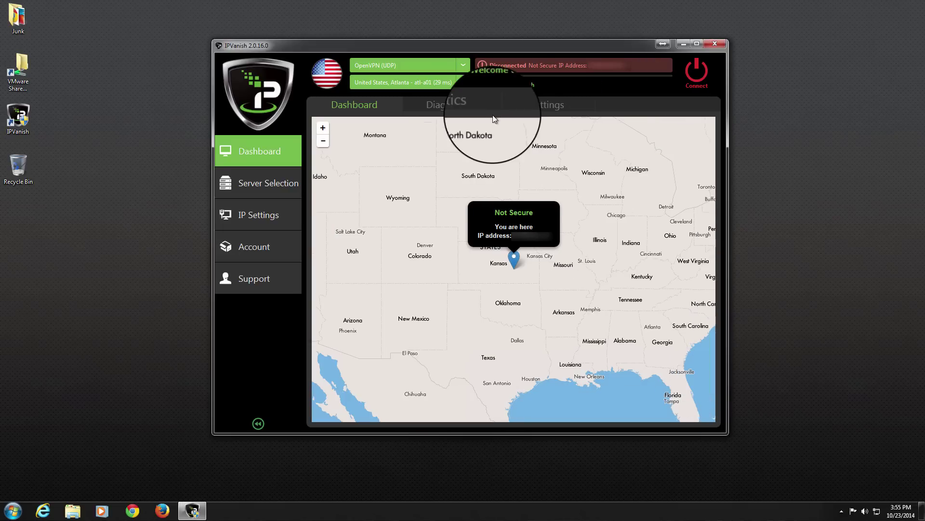
left_click(486, 109)
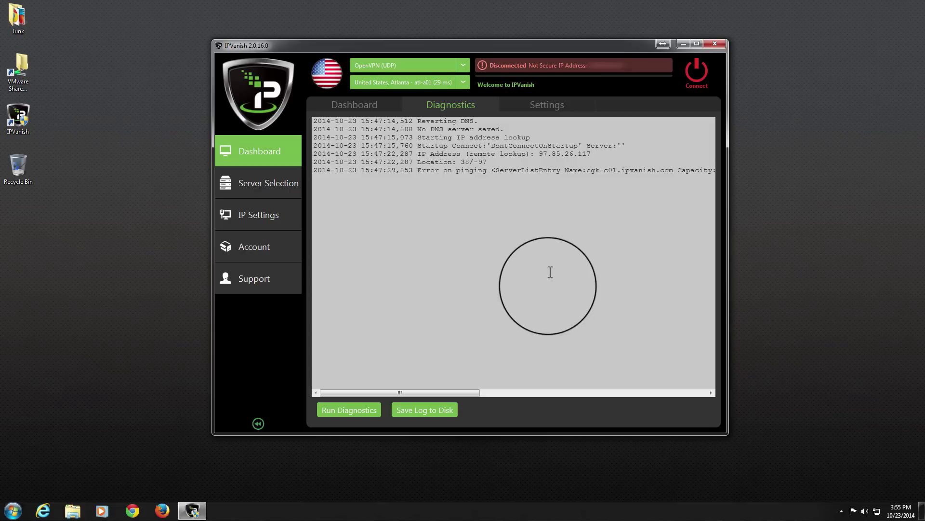
- Open the Settings page showing OpenVPN (UDP) on port 1194 and Minimize to Tray
left_click(541, 112)
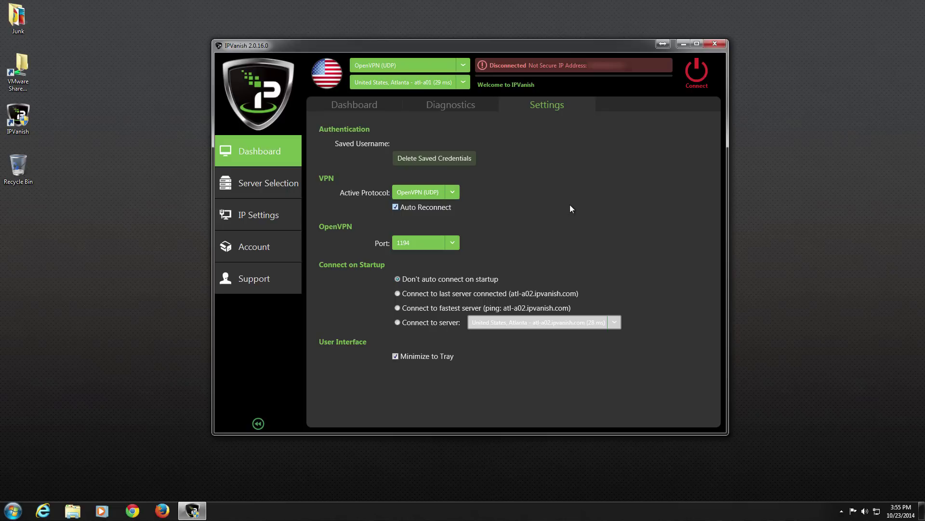
- Show the servers as a list under Server Selection, sorted by Ping
left_click(282, 182)
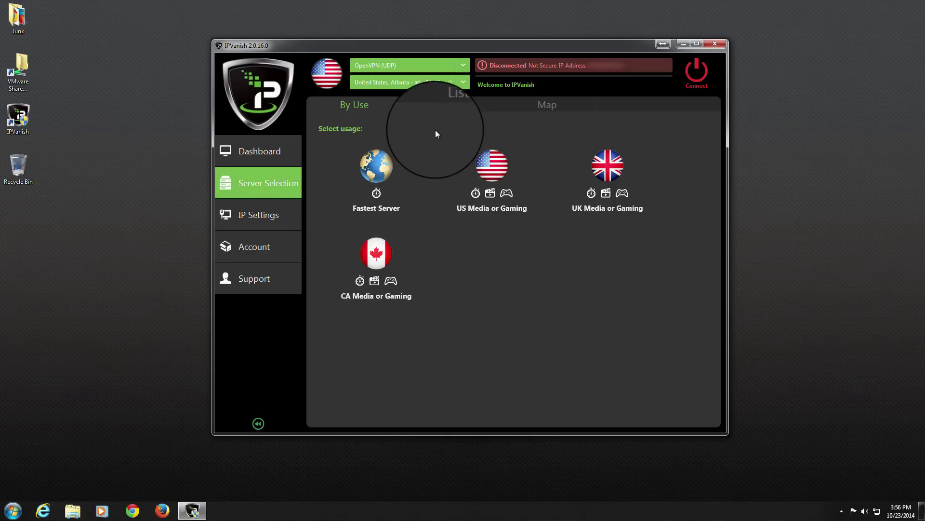
left_click(440, 111)
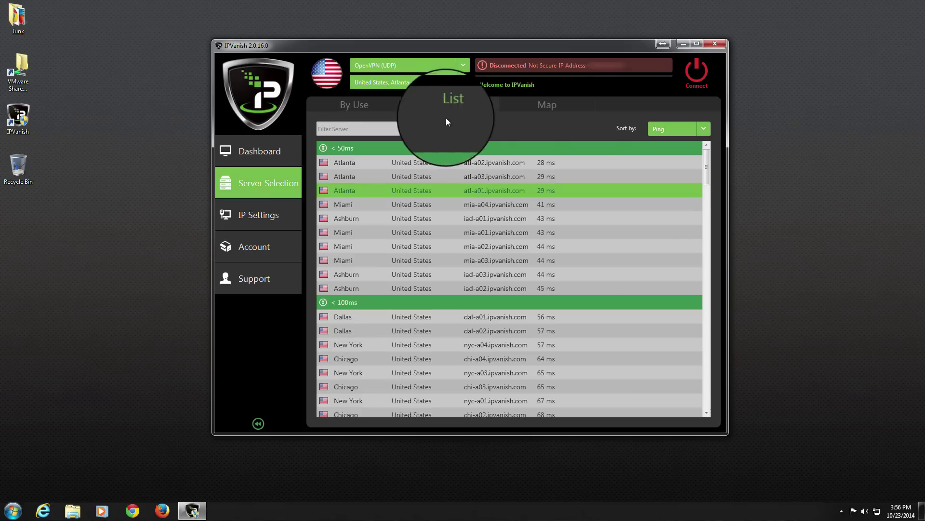
left_click(670, 129)
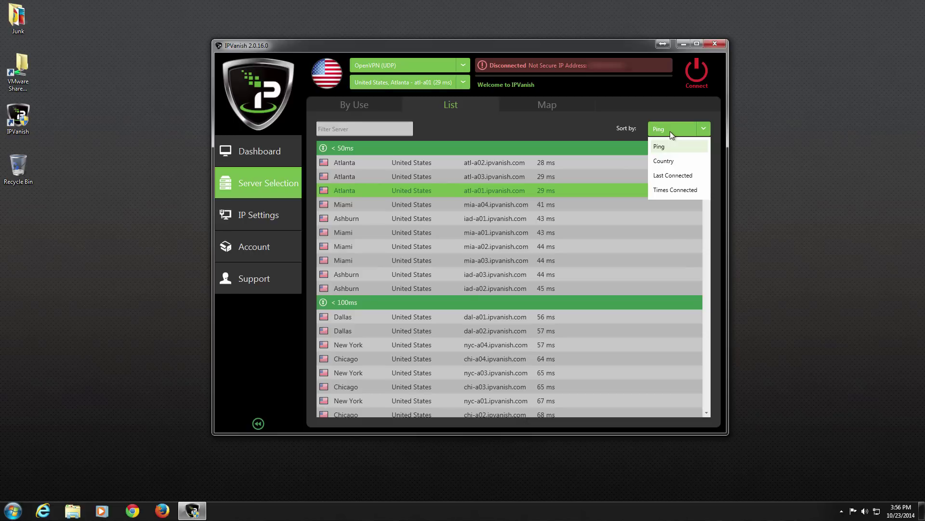
left_click(670, 131)
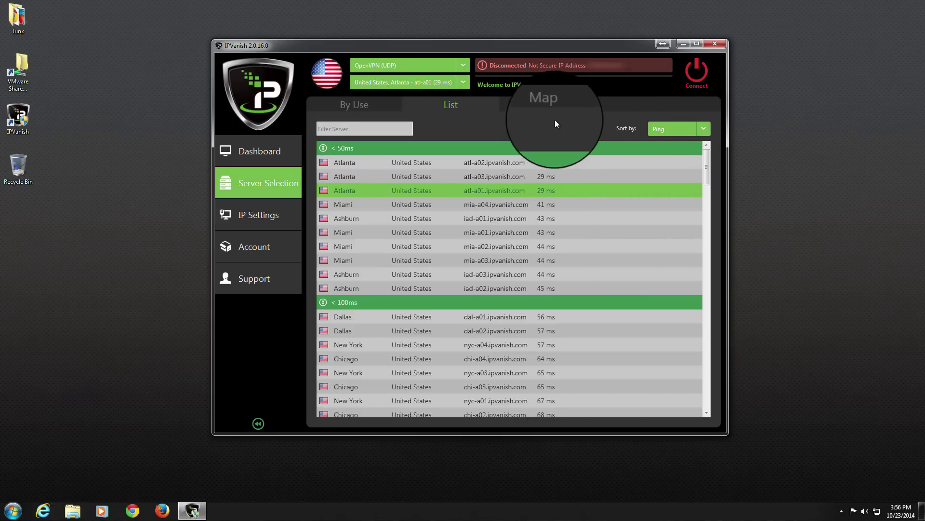
- View the Madrid and Lisbon servers on the world map, then open IP Settings
left_click(551, 106)
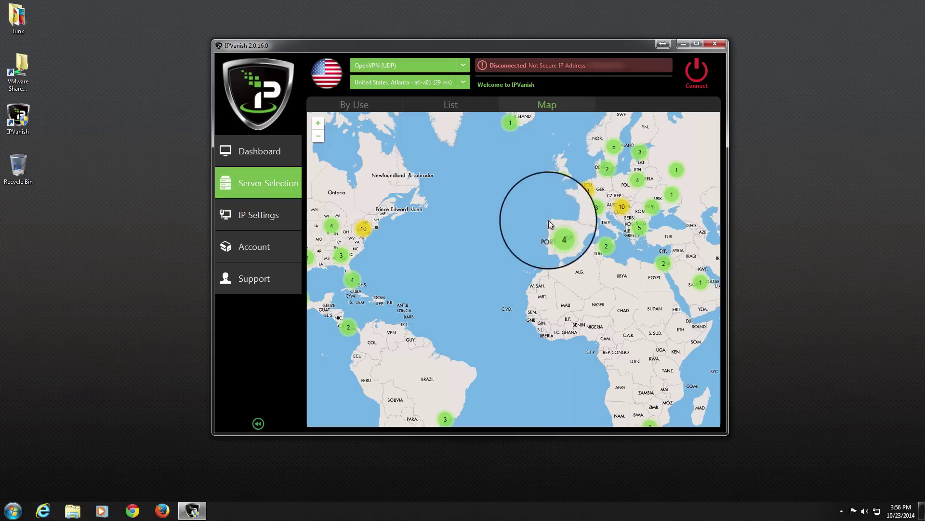
left_click(558, 236)
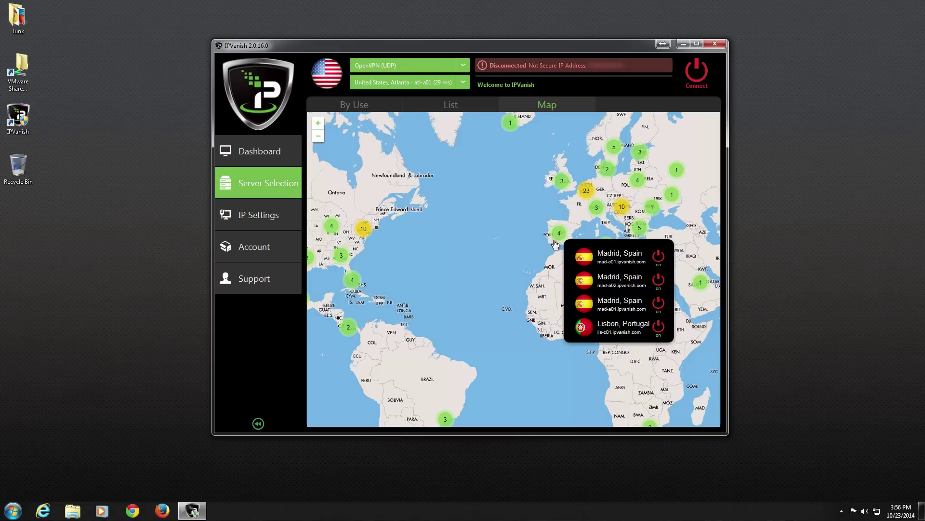
left_click(295, 225)
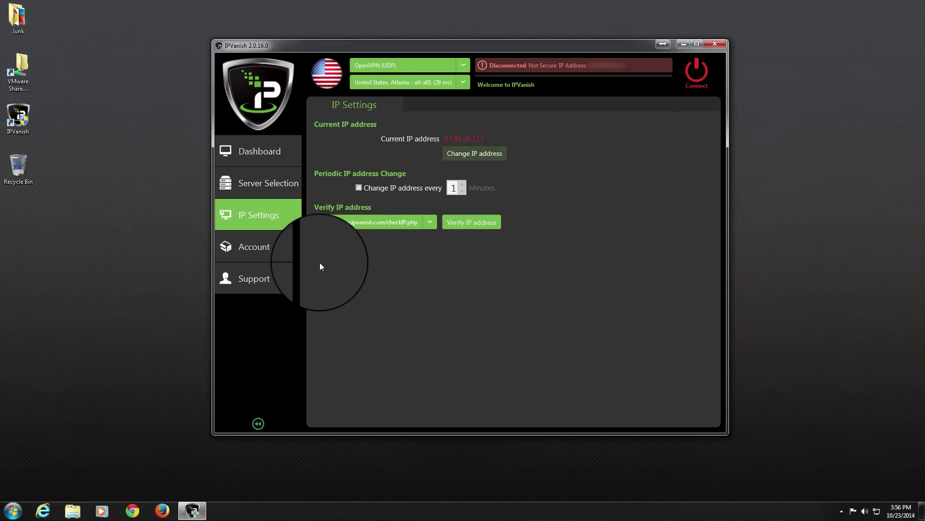
- Visit the Account control panel login page and the Support center page
left_click(299, 259)
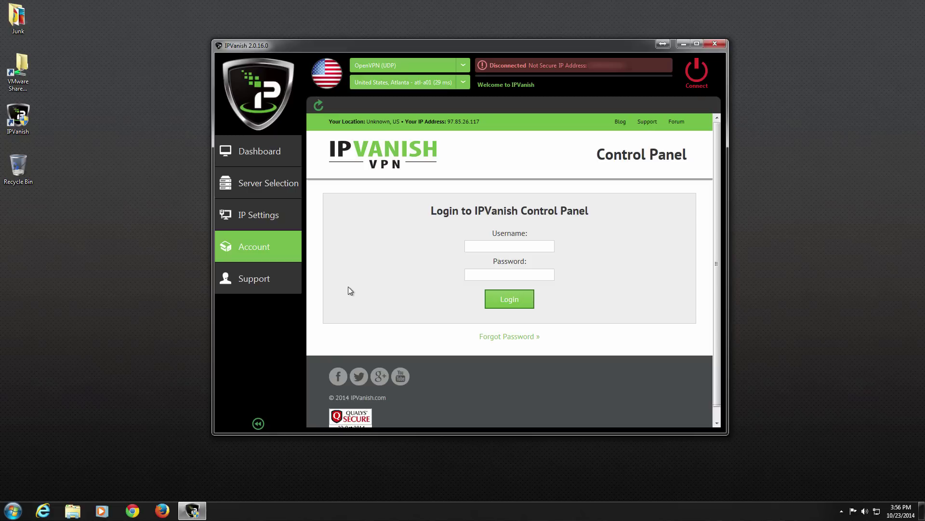
left_click(293, 280)
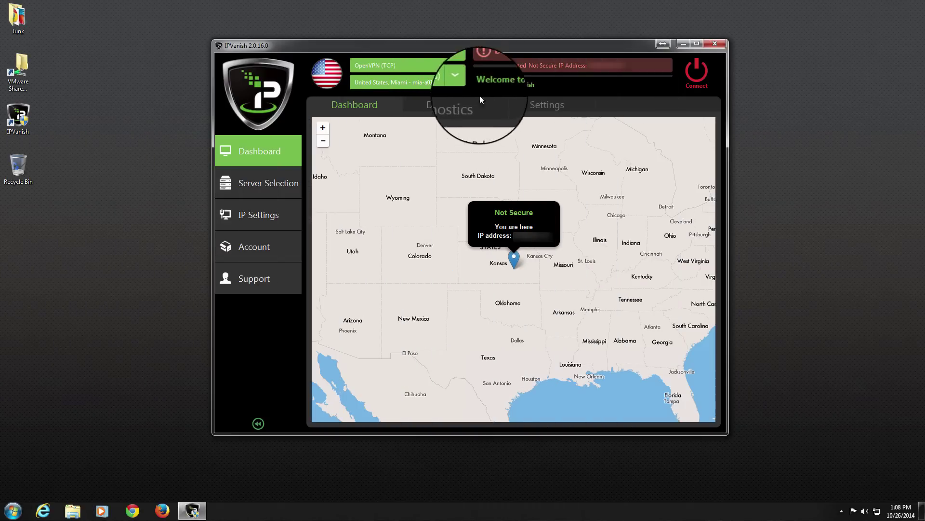
- Connect over OpenVPN (TCP) to the Miami server mia-a01
left_click(467, 68)
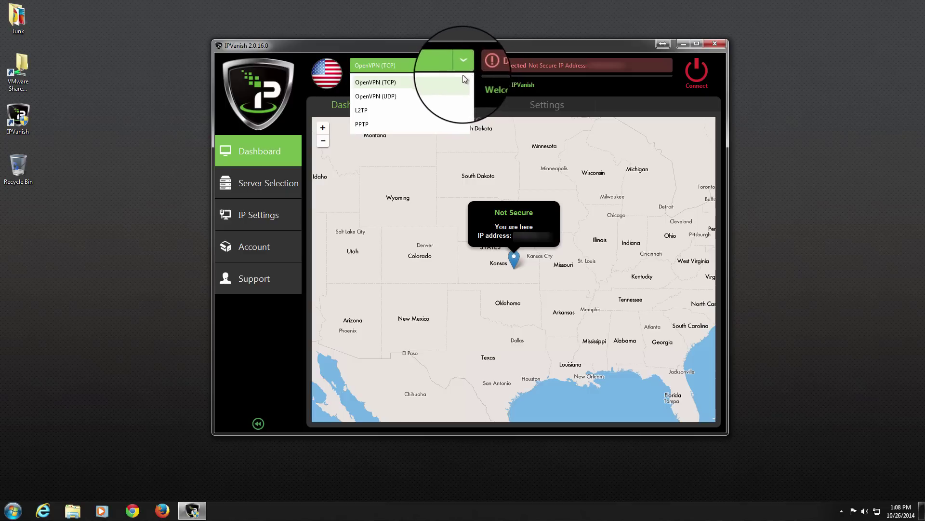
left_click(460, 81)
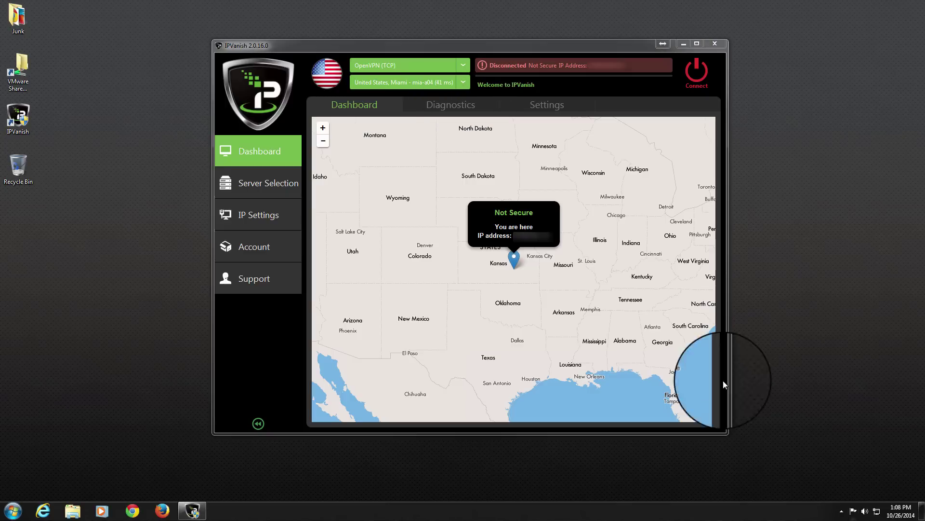
left_click(464, 85)
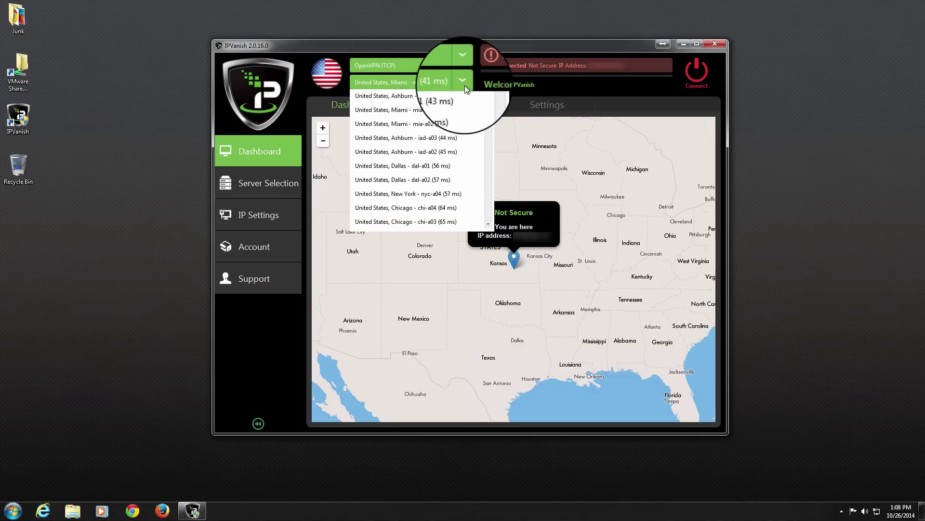
left_click(449, 108)
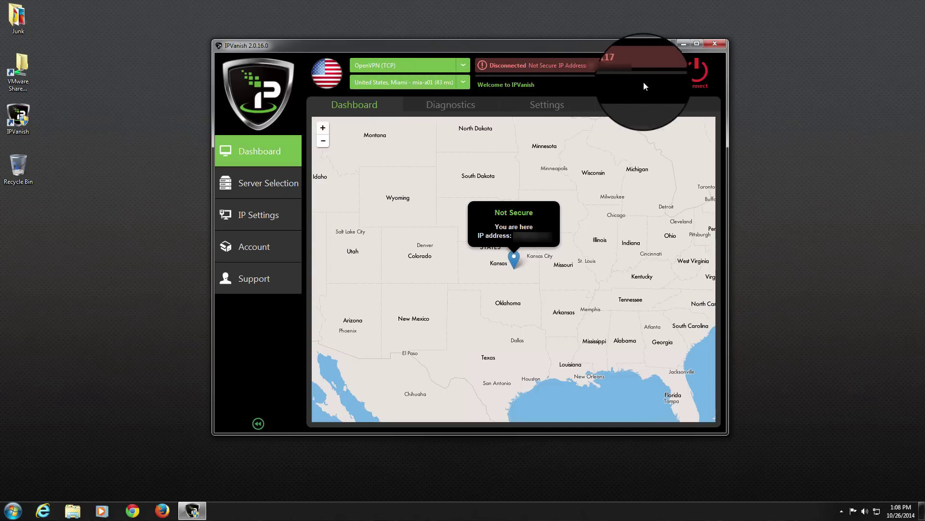
left_click(692, 82)
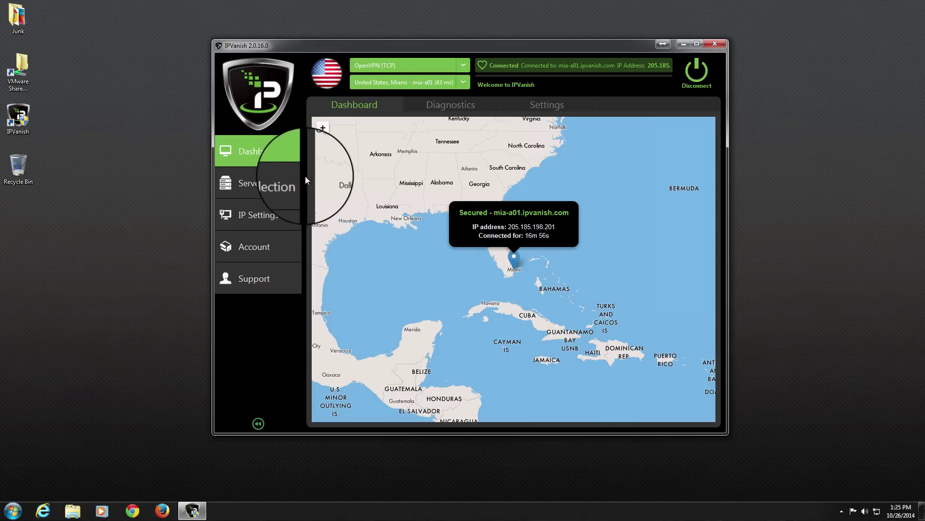
- Select Miami server mia-a04 from the list and view the Spain cluster on the map
left_click(292, 178)
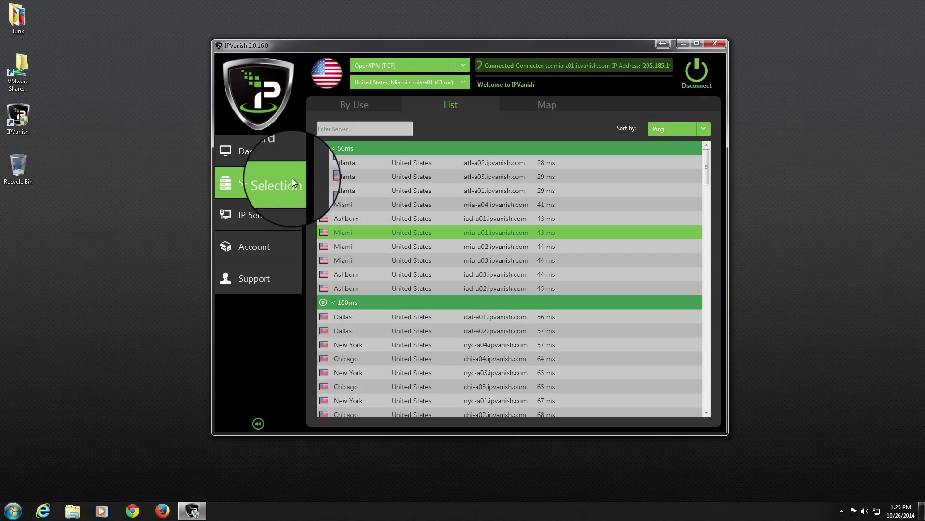
left_click(372, 208)
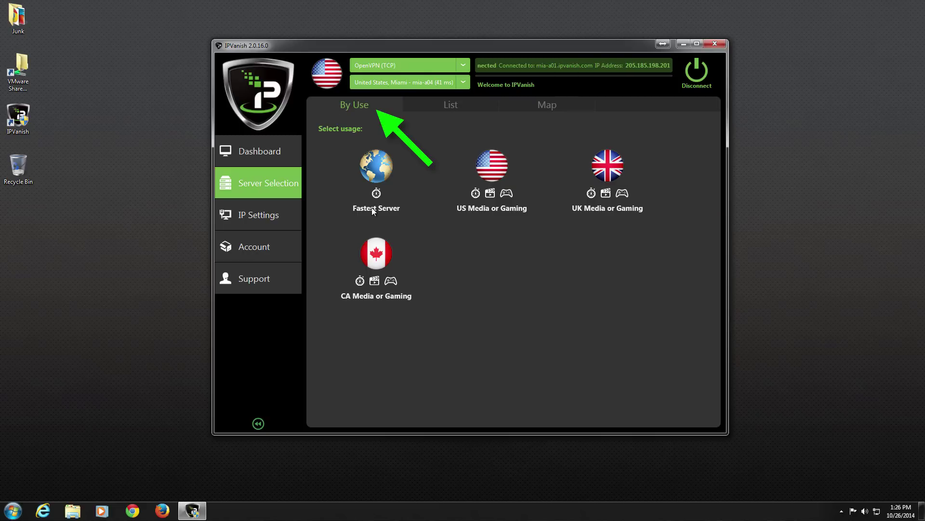
left_click(521, 106)
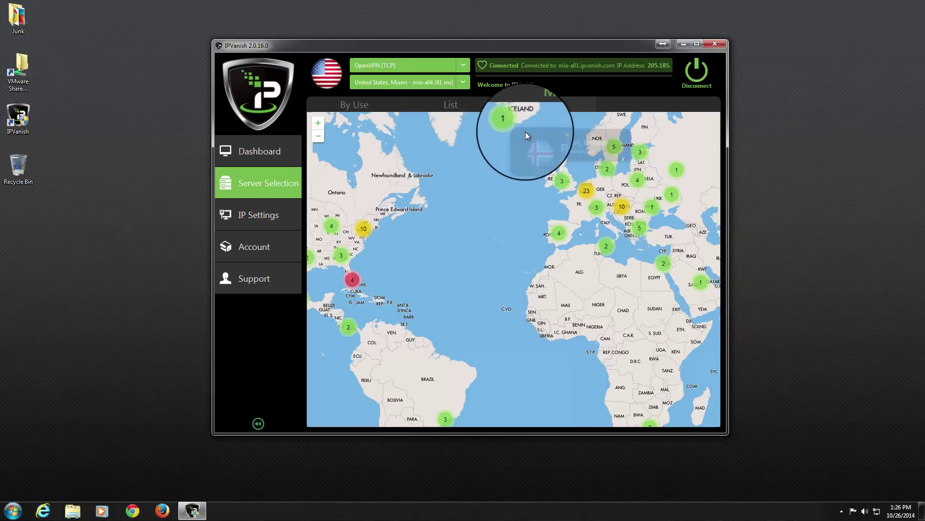
mouse_move(561, 233)
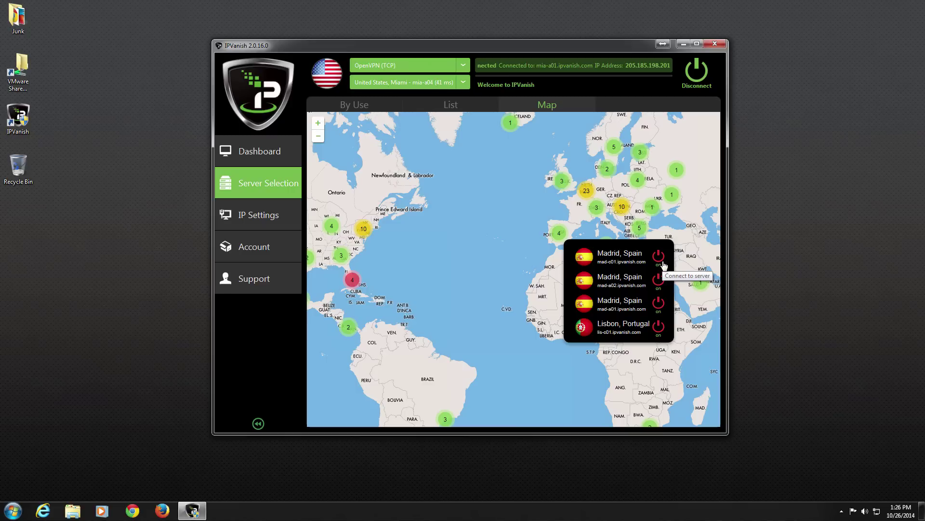
left_click(503, 270)
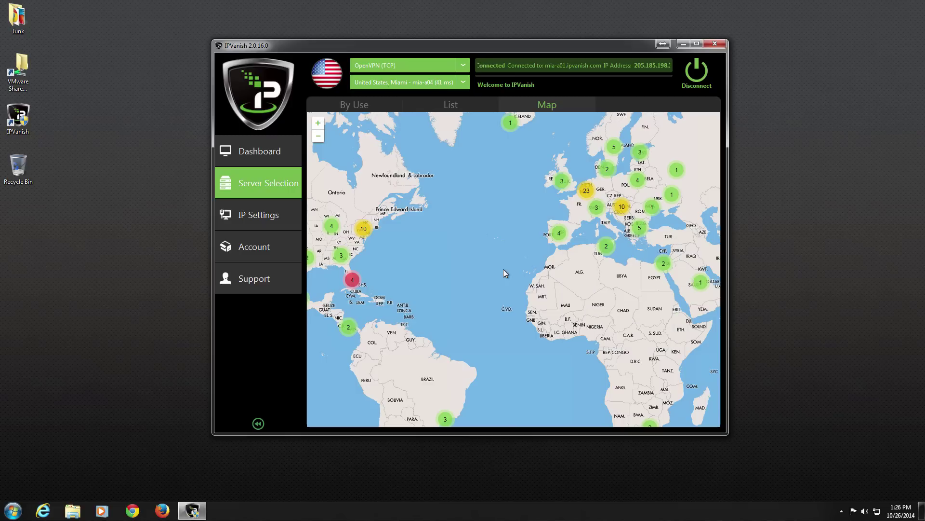